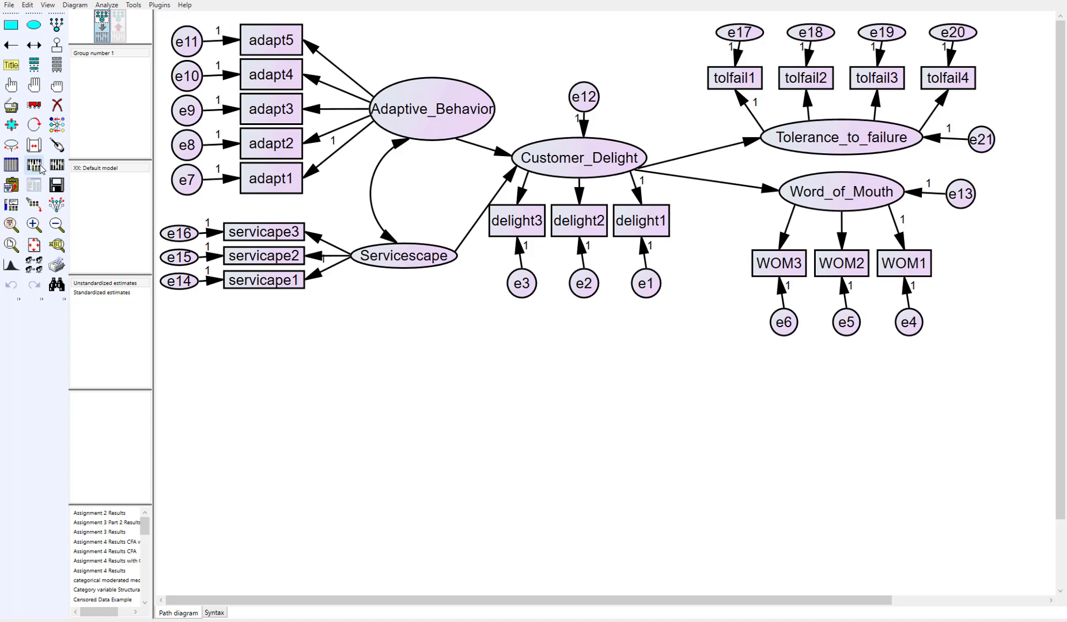
Step: Enable bootstrapping with 5000 samples and 95% bias-corrected confidence intervals in Analysis Properties
{"action": "left_click", "coordinate": [35, 166]}
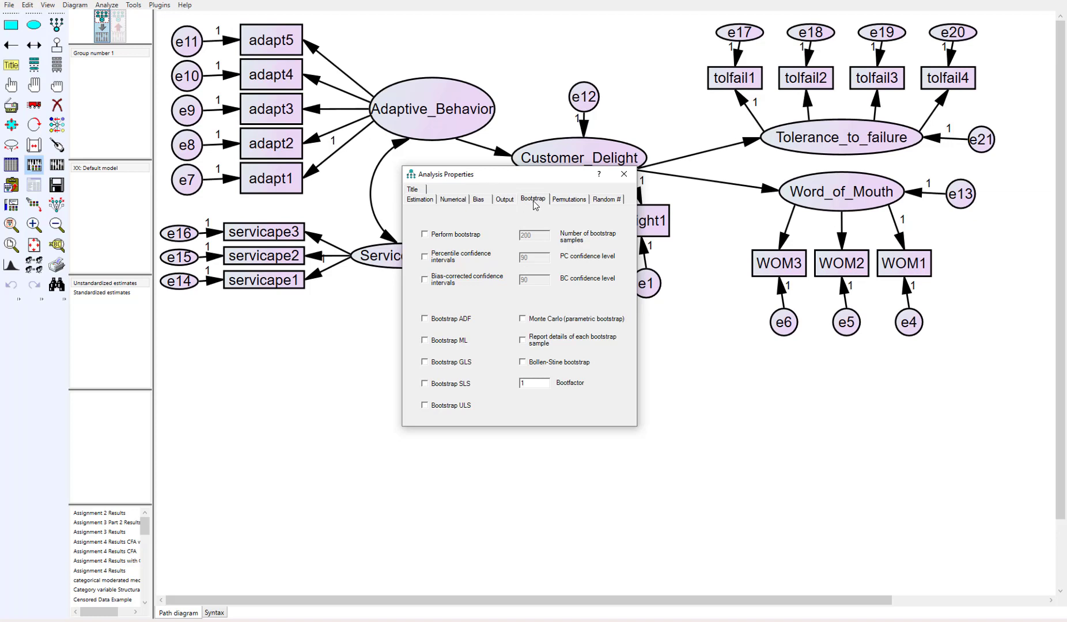
{"action": "left_click", "coordinate": [425, 236]}
{"action": "left_click_drag", "start_coordinate": [536, 236], "coordinate": [521, 236]}
{"action": "type", "text": "5000"}
{"action": "left_click", "coordinate": [425, 280]}
{"action": "double_click", "coordinate": [524, 280]}
{"action": "type", "text": "95"}
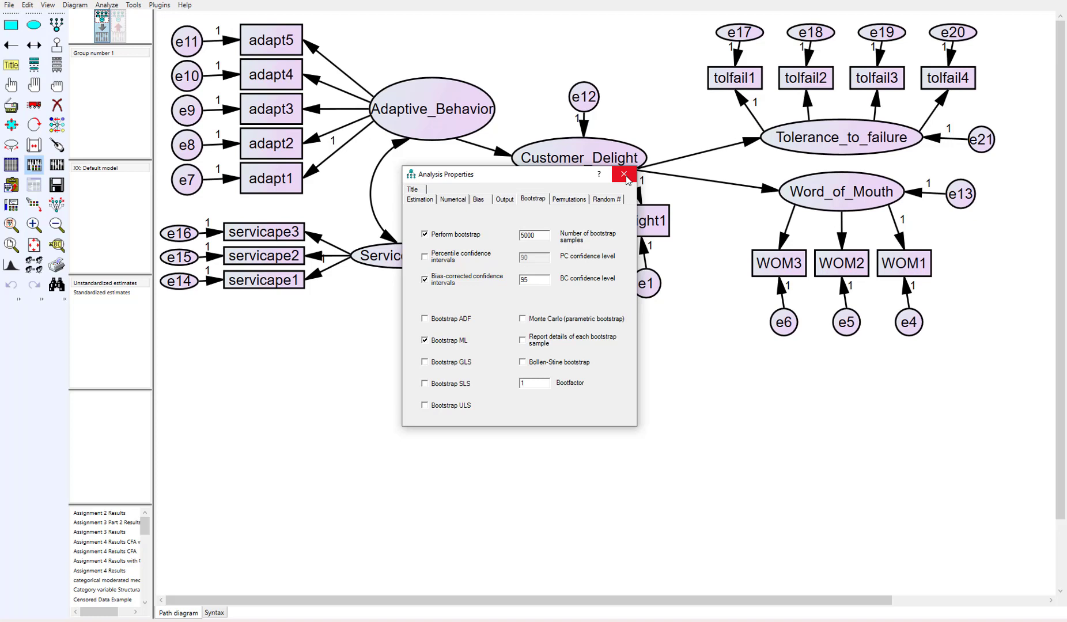
Step: Close the settings, estimate the model, and scroll through the Estimates tables in the text output
{"action": "left_click", "coordinate": [626, 177]}
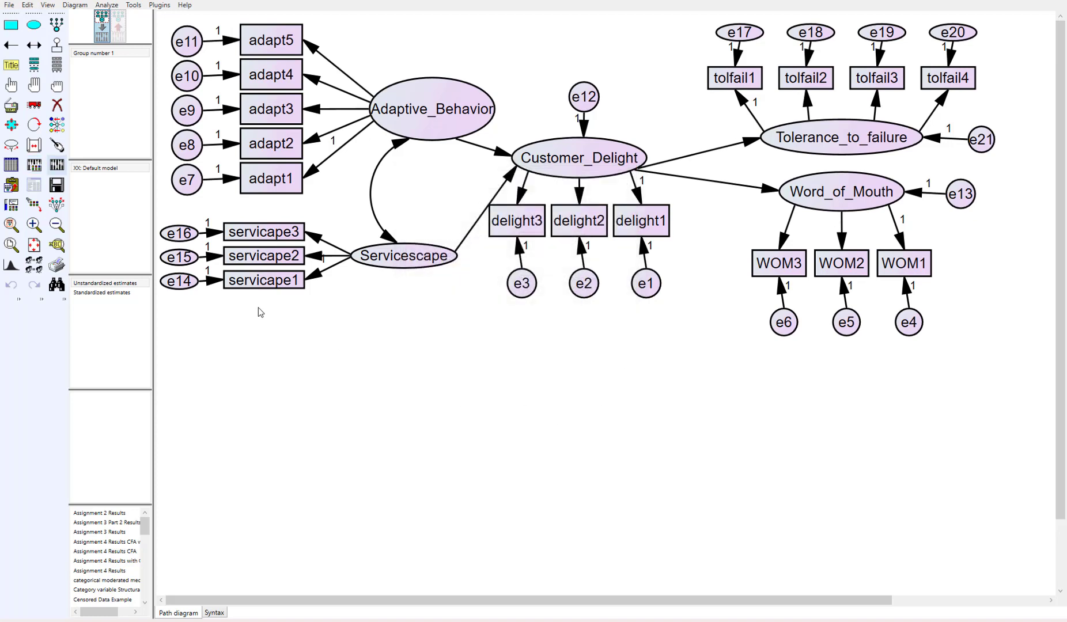
{"action": "left_click", "coordinate": [58, 166]}
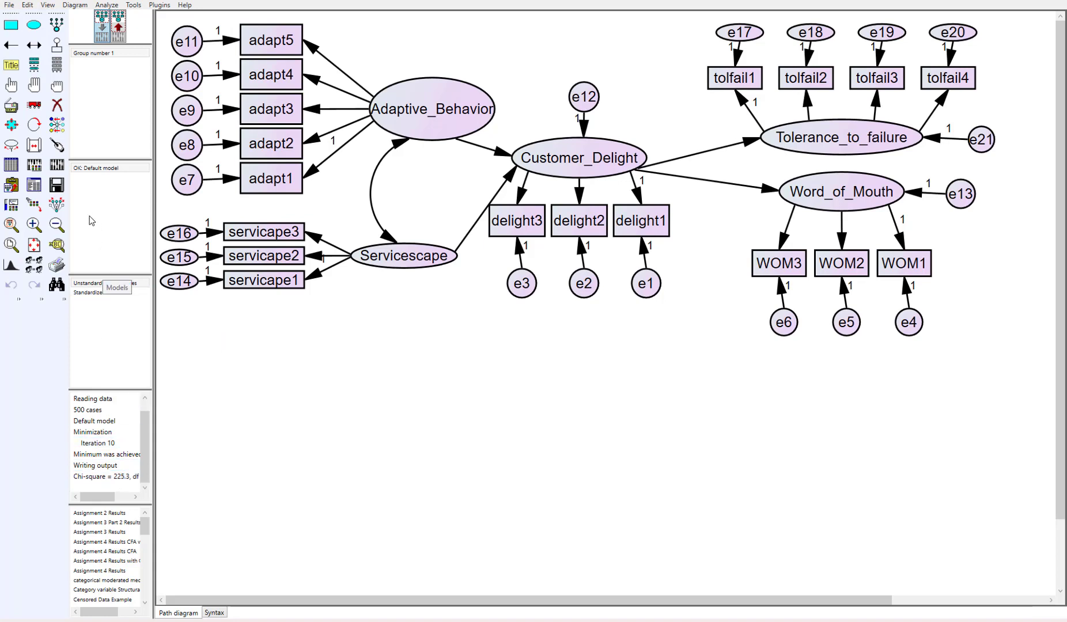
{"action": "left_click", "coordinate": [38, 189]}
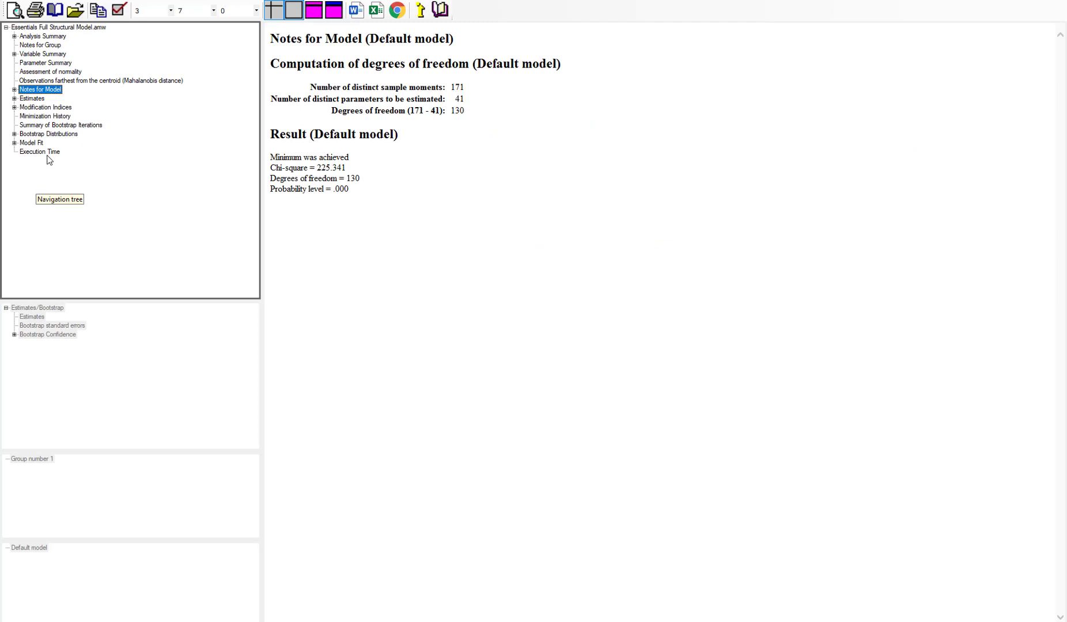
{"action": "left_click", "coordinate": [31, 100]}
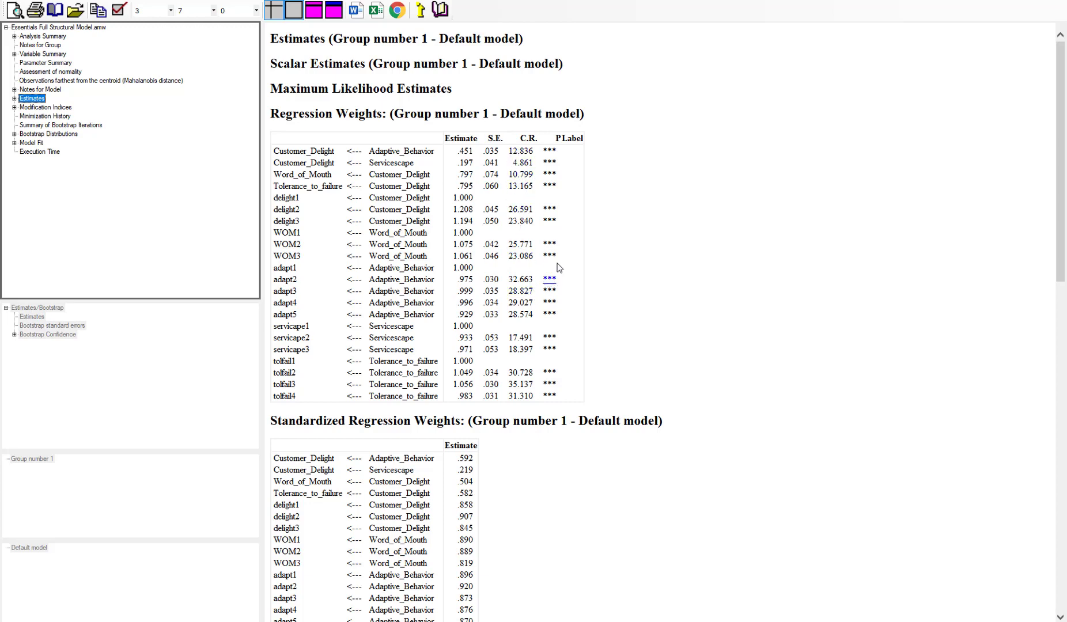
{"action": "scroll", "coordinate": [522, 481], "scroll_direction": "down", "scroll_amount": 3}
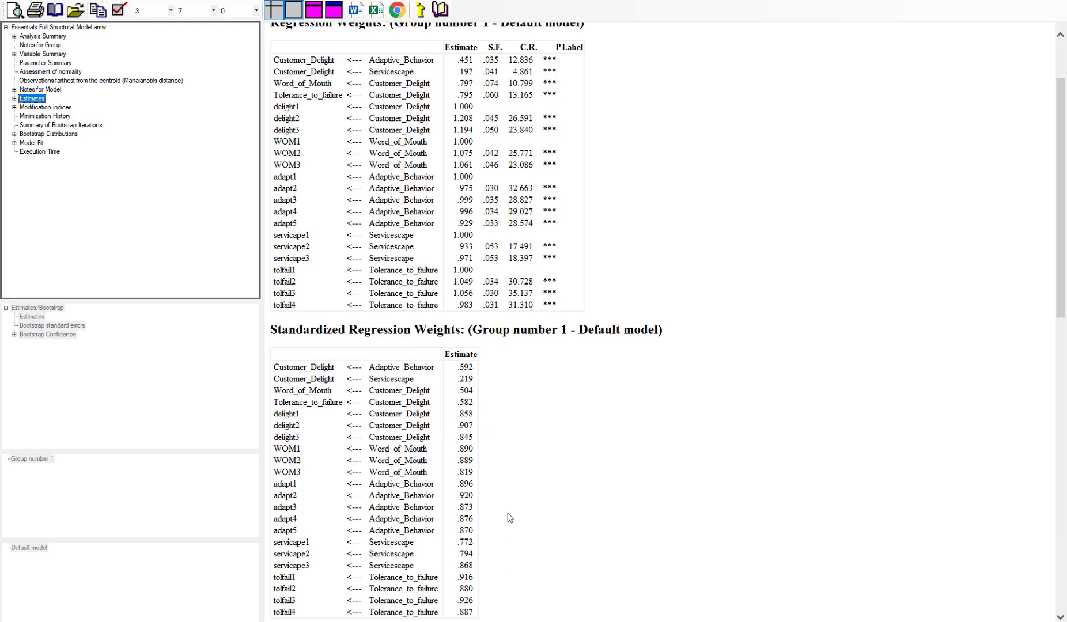
{"action": "scroll", "coordinate": [507, 513], "scroll_direction": "up", "scroll_amount": 3}
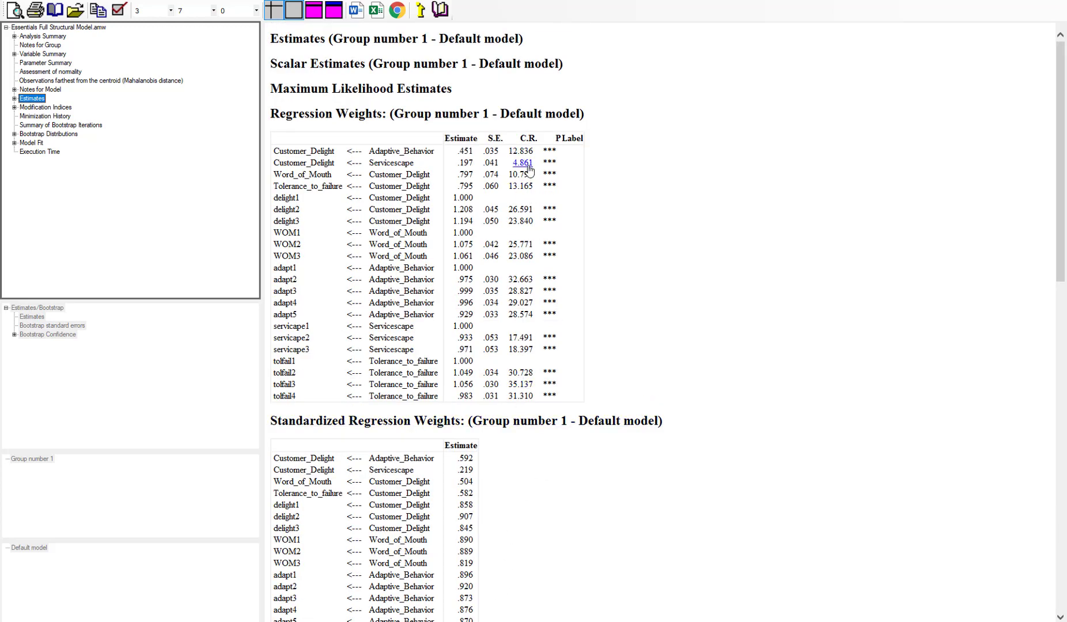
{"action": "scroll", "coordinate": [521, 467], "scroll_direction": "down", "scroll_amount": 3}
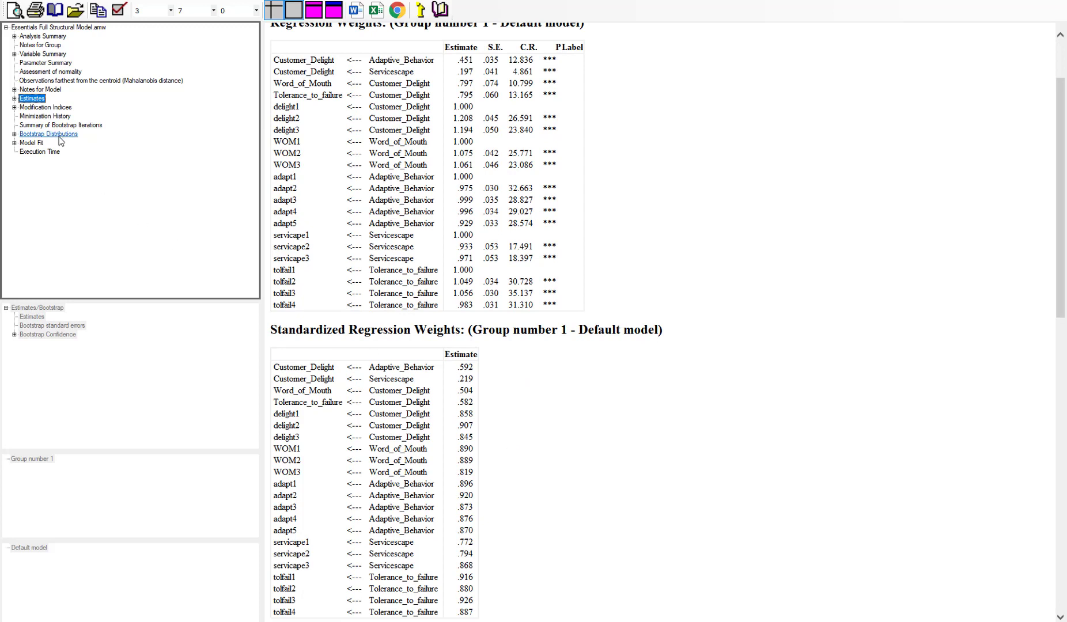
Step: Compare Regression Weights with Standardized Regression Weights, e.g., .592 for Adaptive_Behavior on Customer_Delight
{"action": "left_click", "coordinate": [13, 98]}
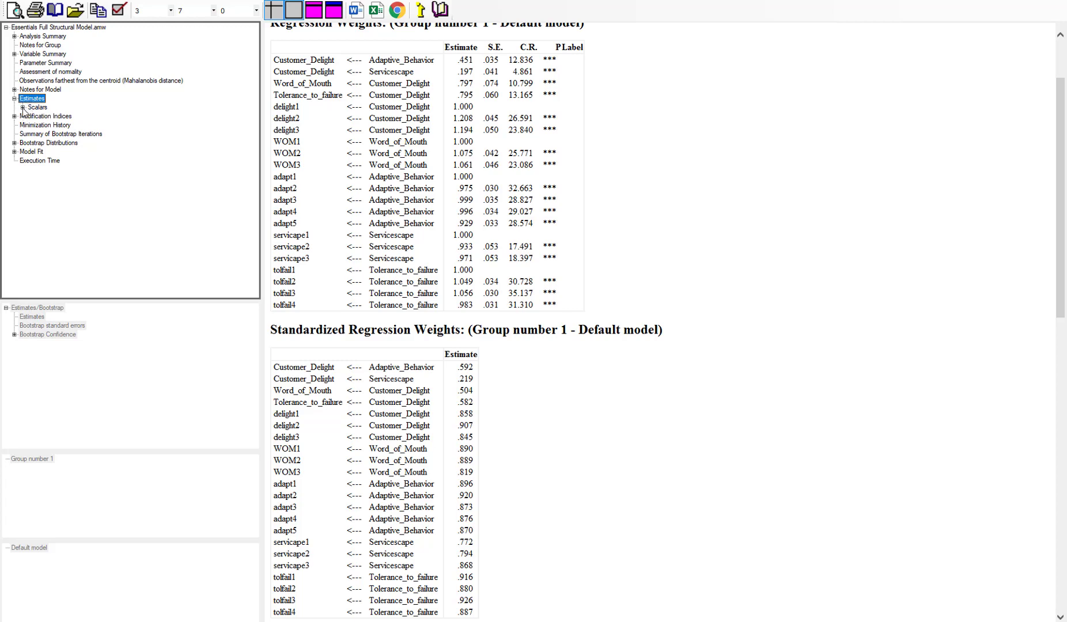
{"action": "left_click", "coordinate": [23, 109]}
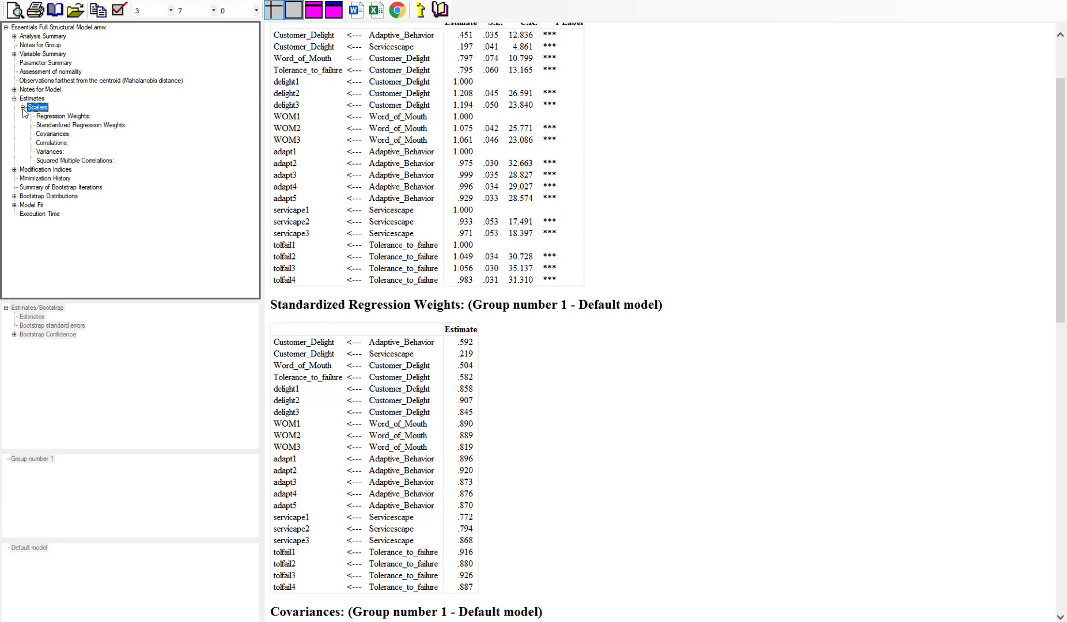
{"action": "left_click", "coordinate": [73, 118]}
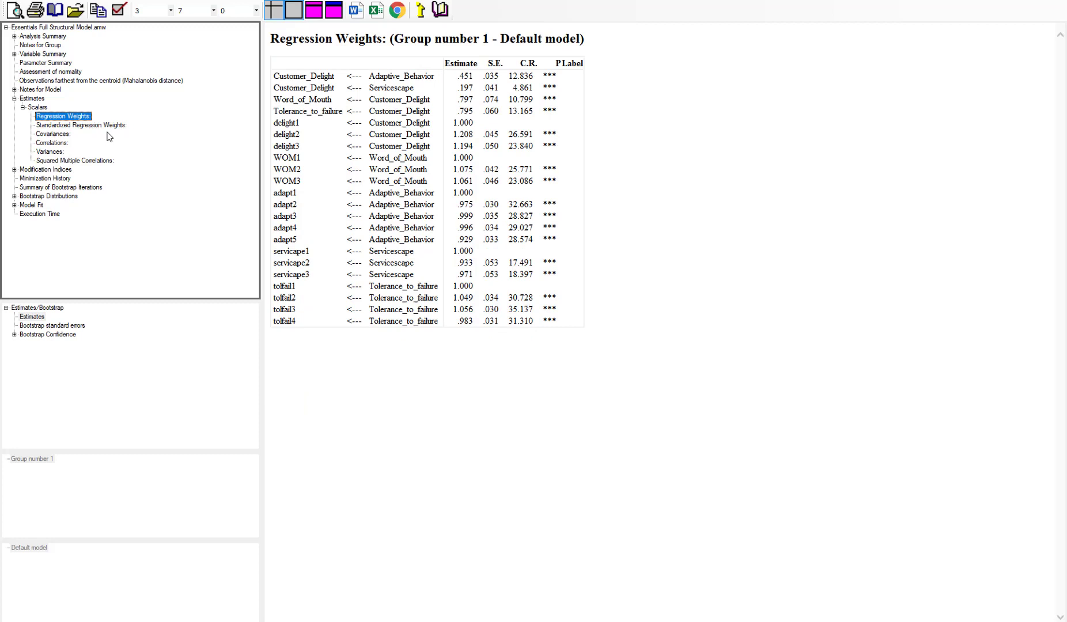
{"action": "left_click", "coordinate": [98, 126]}
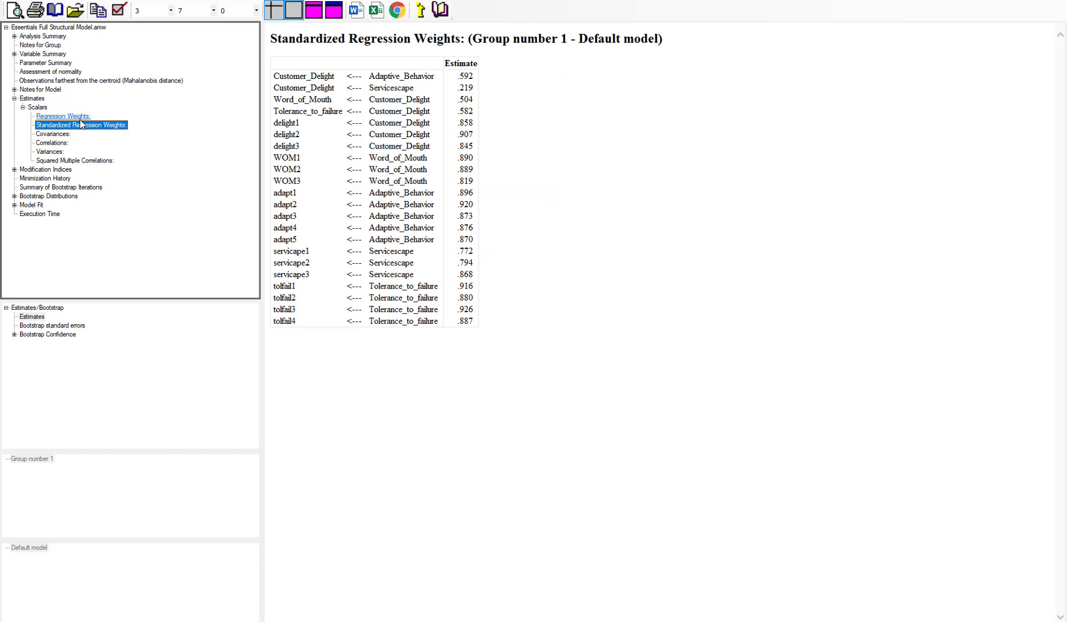
{"action": "left_click", "coordinate": [79, 118]}
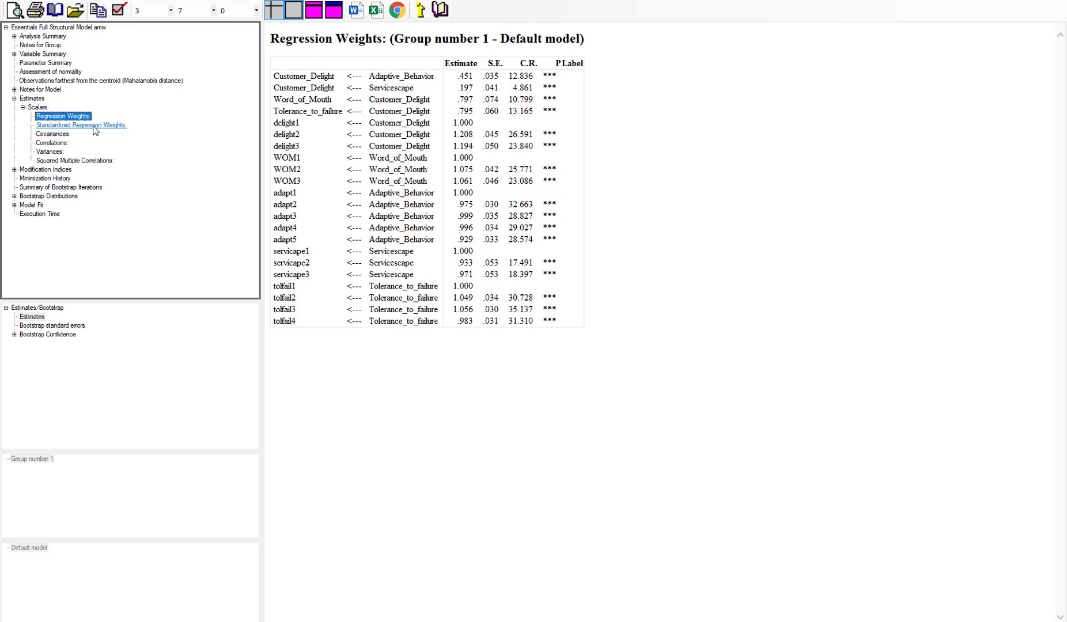
{"action": "left_click", "coordinate": [95, 126]}
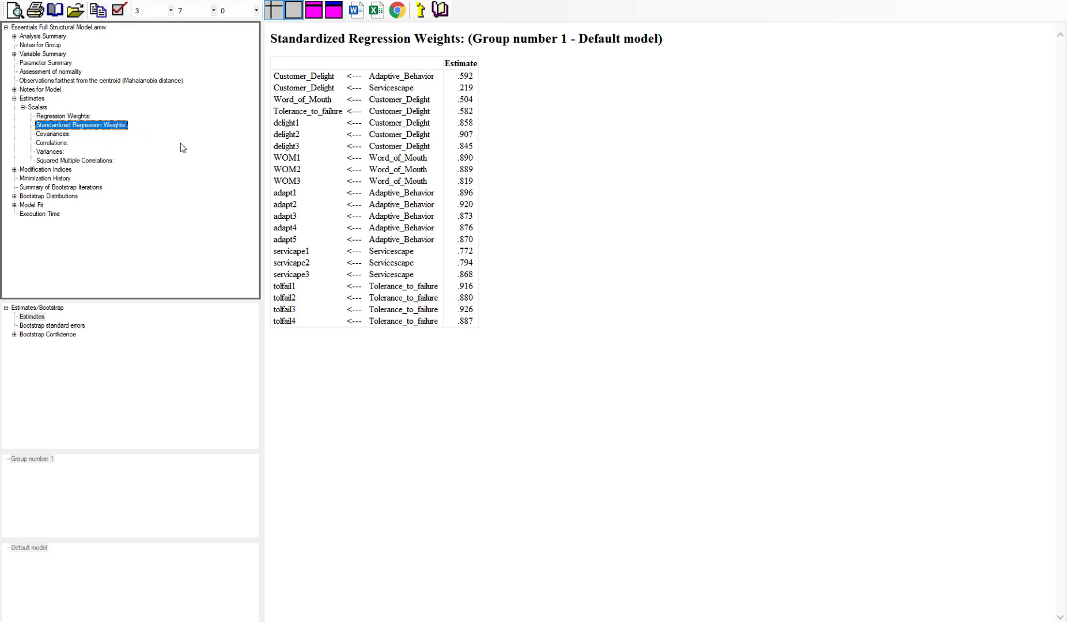
Step: Show bias-corrected bootstrap intervals for Regression Weights, e.g., Adaptive_Behavior→Customer_Delight .451 (.365–.539)
{"action": "left_click", "coordinate": [38, 336]}
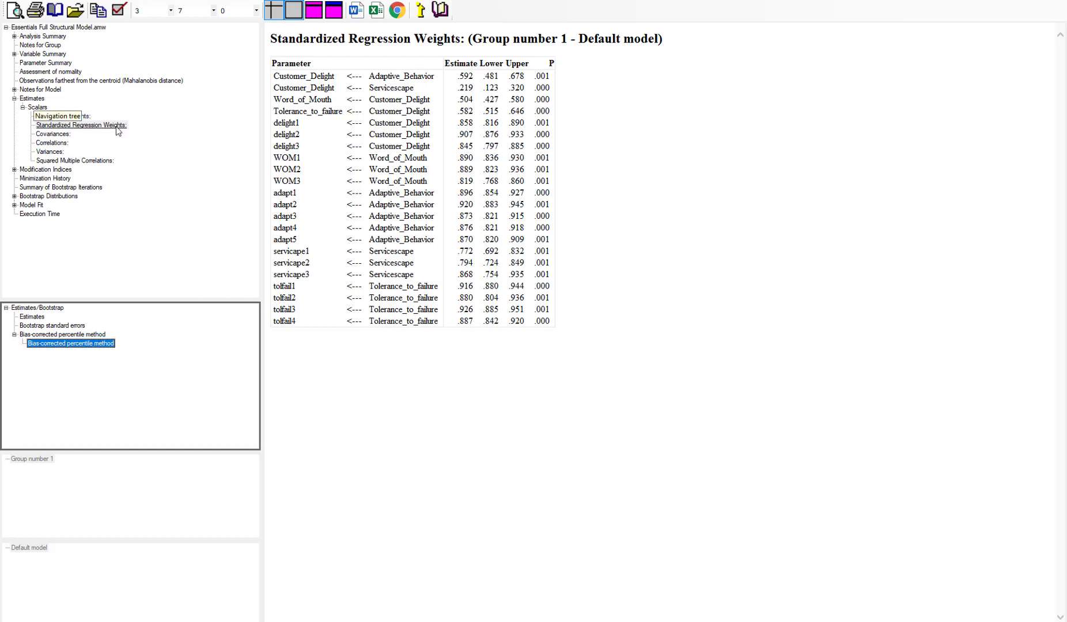
{"action": "left_click", "coordinate": [88, 117]}
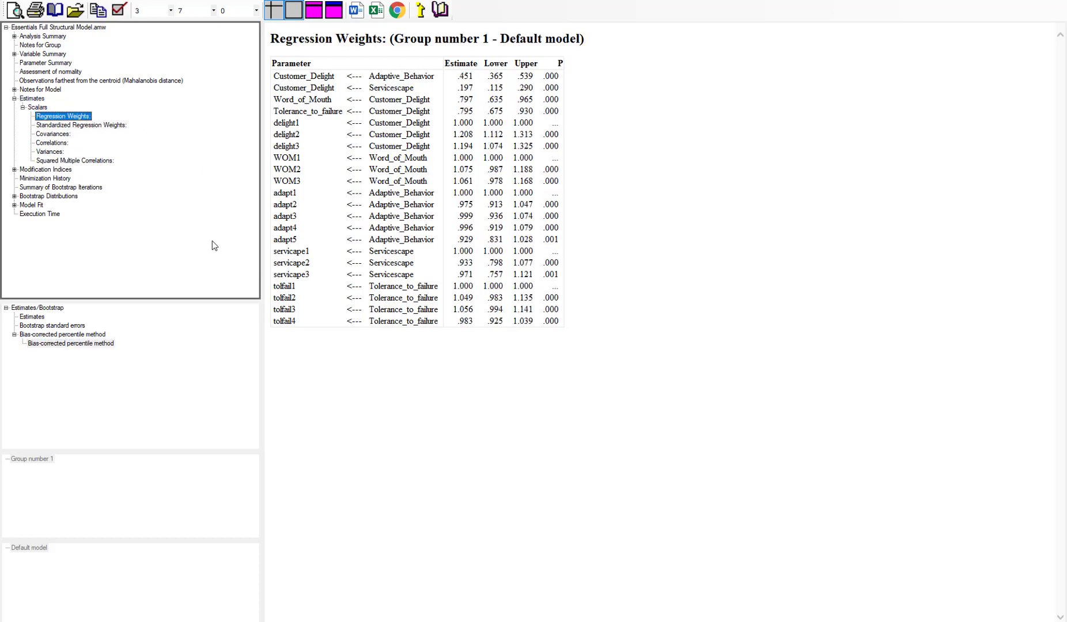
Step: Go back to the plain ML Regression Weights, e.g., Adaptive_Behavior→Customer_Delight .451, C.R. 12.836
{"action": "left_click", "coordinate": [75, 344]}
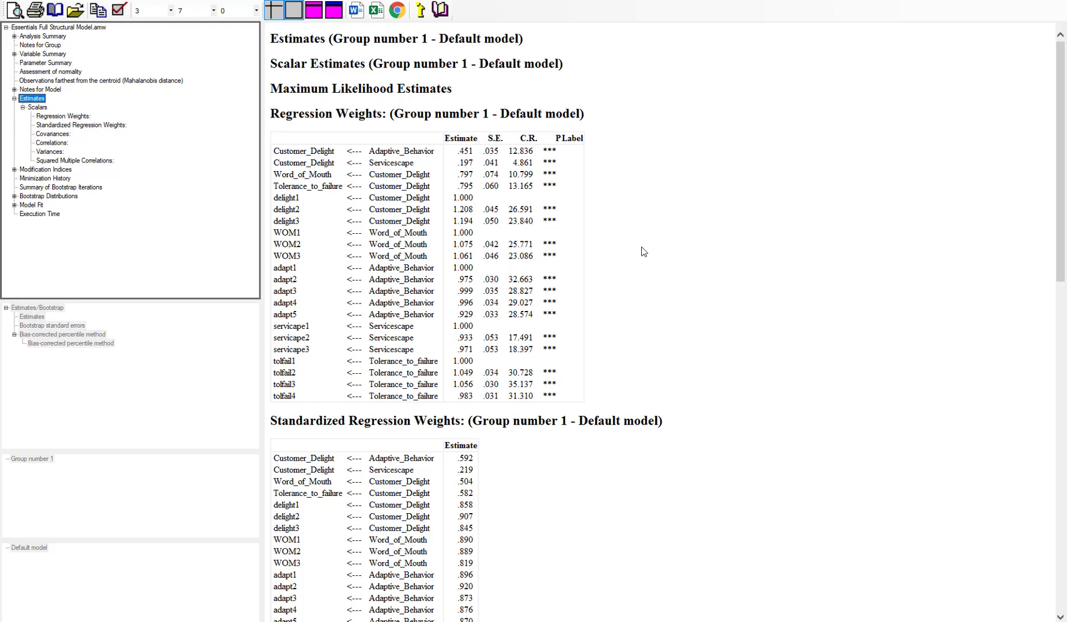
{"action": "scroll", "coordinate": [655, 184], "scroll_direction": "down", "scroll_amount": 3}
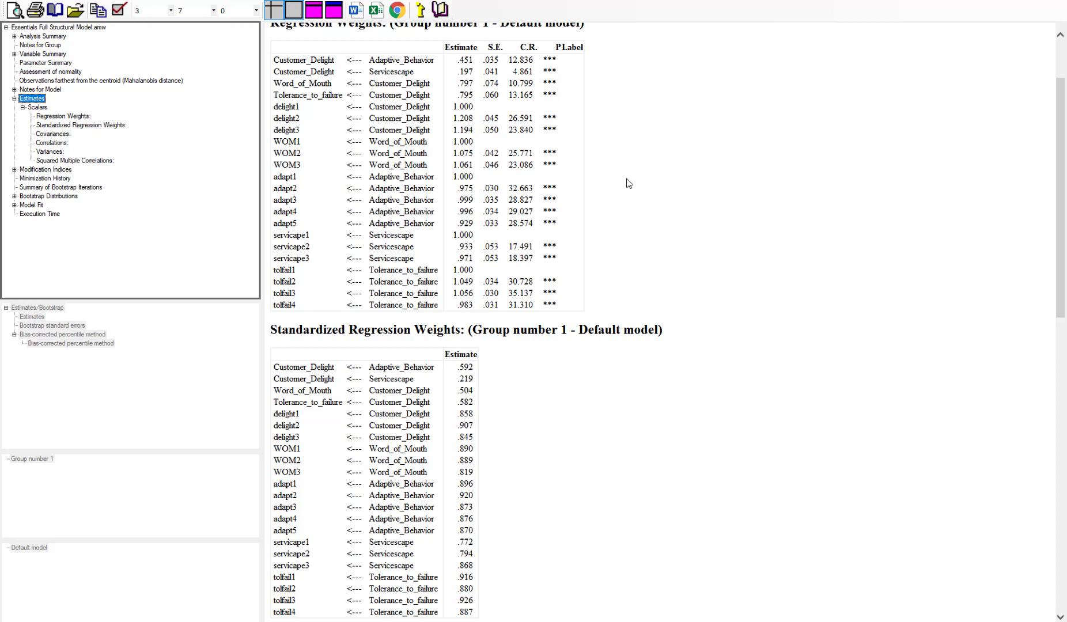
Step: Review the Model Fit Summary: CMIN/DF 1.733, GFI .953, CFI .988, RMSEA .038
{"action": "left_click", "coordinate": [31, 206]}
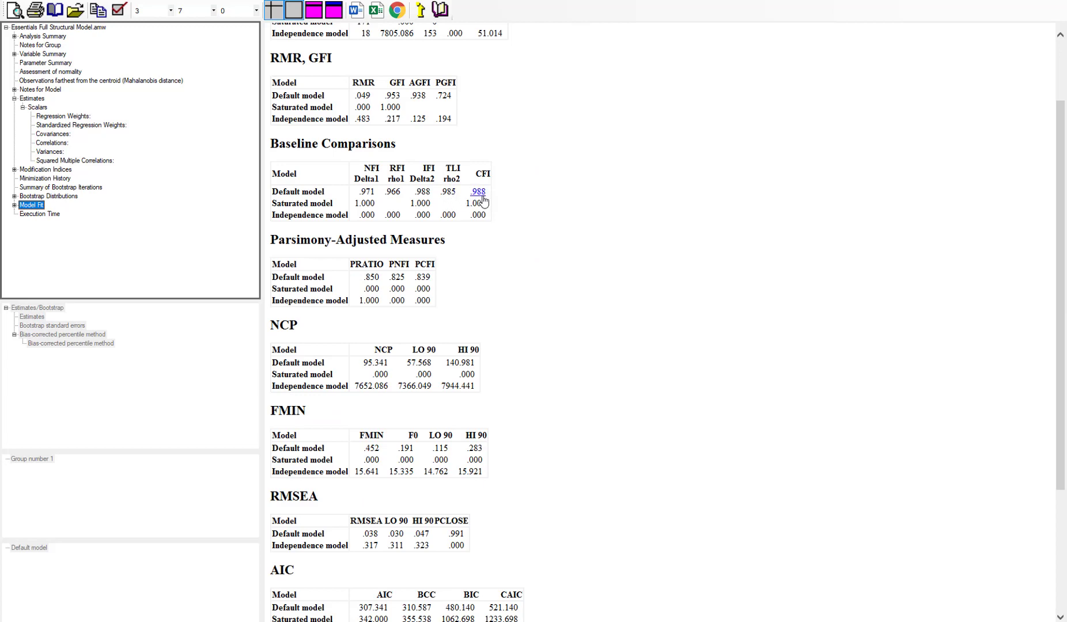
{"action": "scroll", "coordinate": [520, 156], "scroll_direction": "up", "scroll_amount": 3}
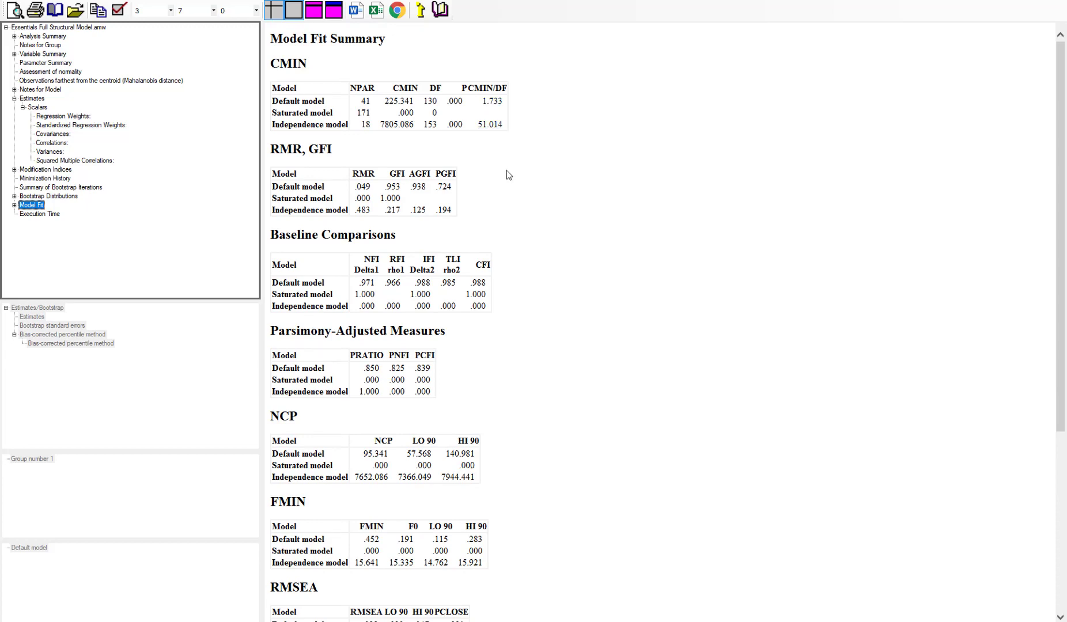
{"action": "scroll", "coordinate": [506, 171], "scroll_direction": "down", "scroll_amount": 9}
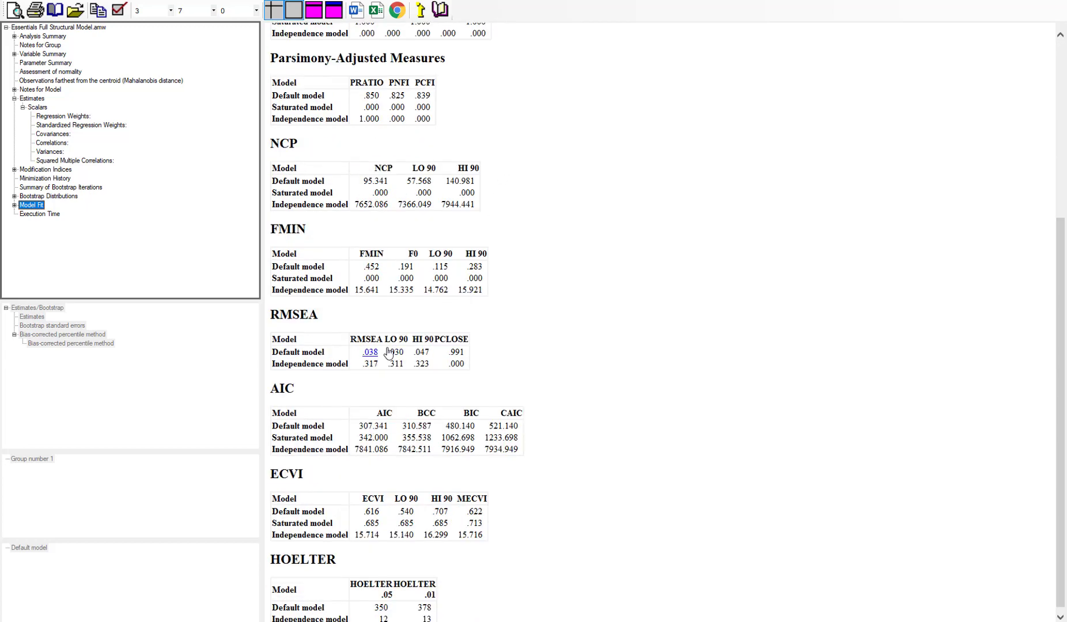
{"action": "scroll", "coordinate": [594, 216], "scroll_direction": "up", "scroll_amount": 9}
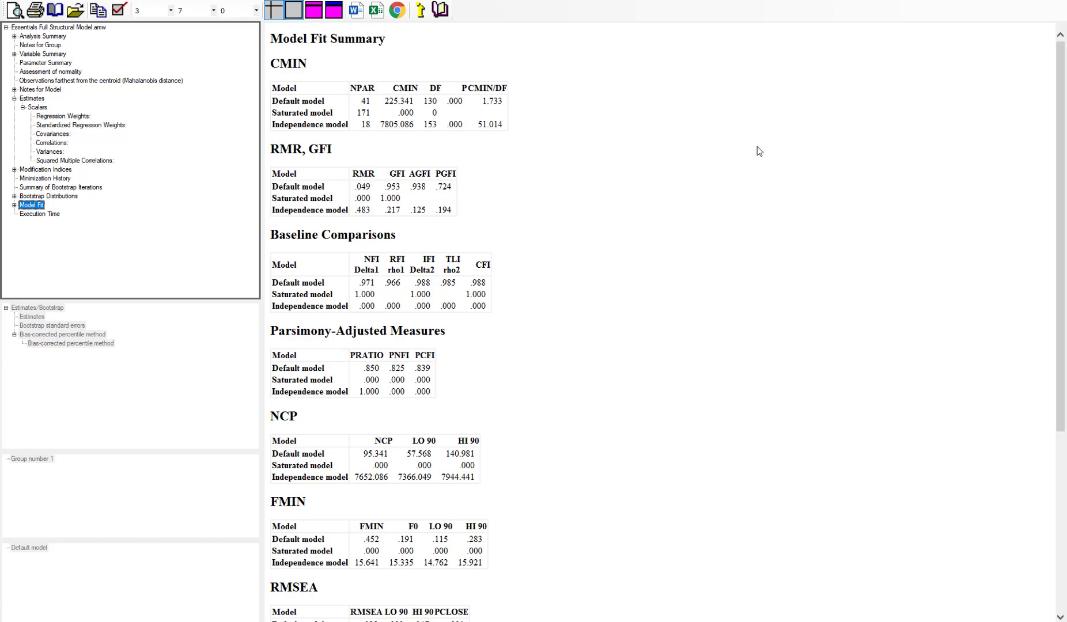
Step: Recheck the bootstrap settings, with bias-corrected intervals toggled off and back on and Bollen-Stine enabled
{"action": "left_click", "coordinate": [1005, 0]}
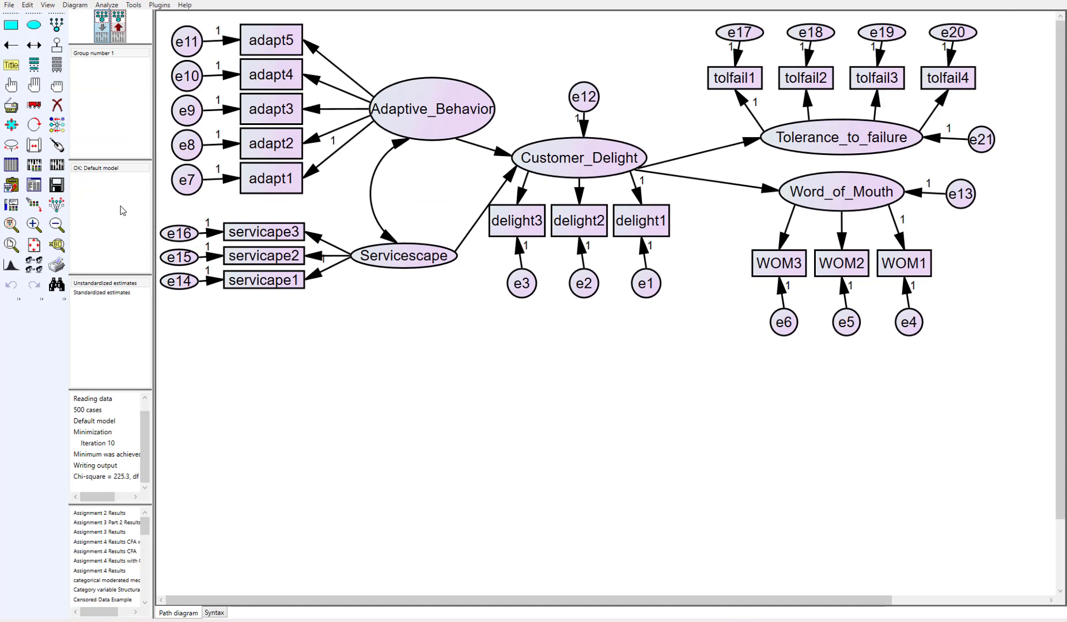
{"action": "left_click", "coordinate": [36, 167]}
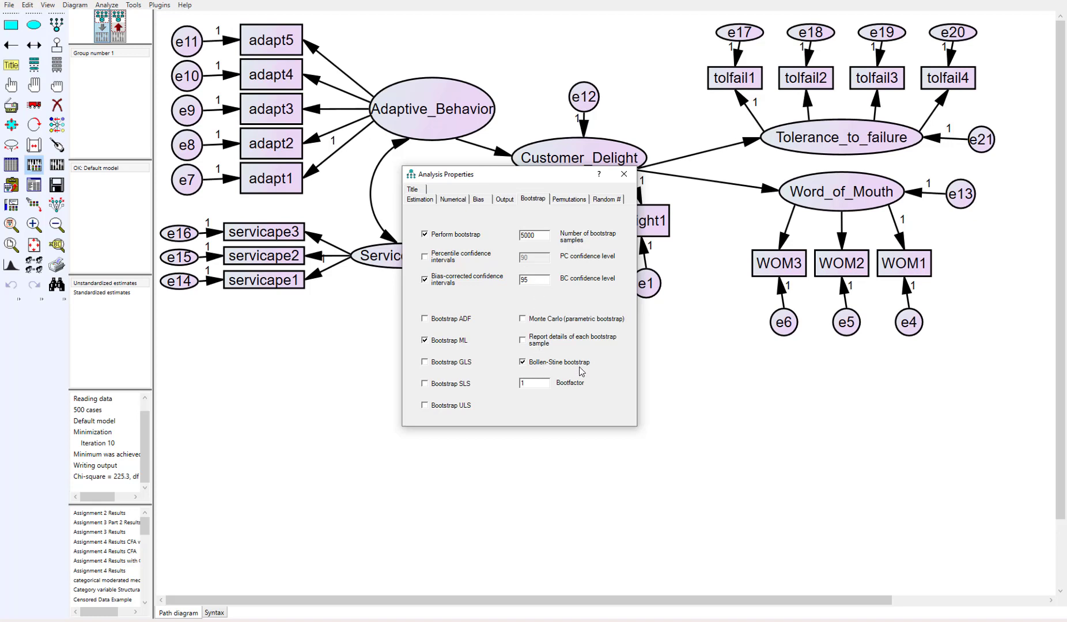
{"action": "left_click", "coordinate": [425, 280]}
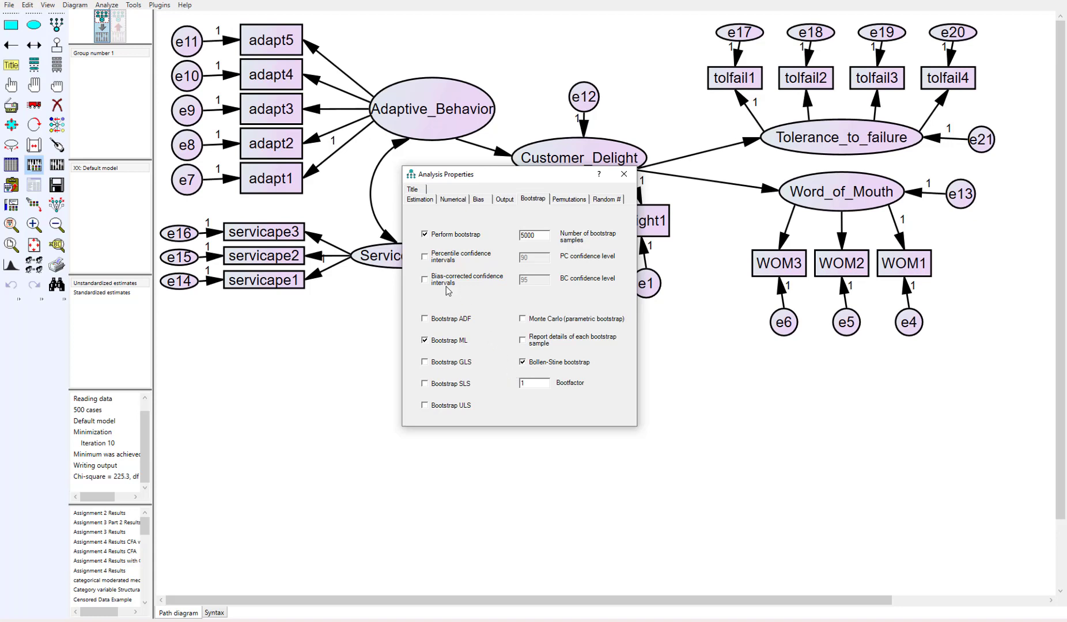
{"action": "left_click", "coordinate": [426, 281]}
{"action": "left_click", "coordinate": [623, 174]}
Step: Re-estimate the model and bring up its text output showing chi-square 225.341, df 130
{"action": "left_click", "coordinate": [57, 167]}
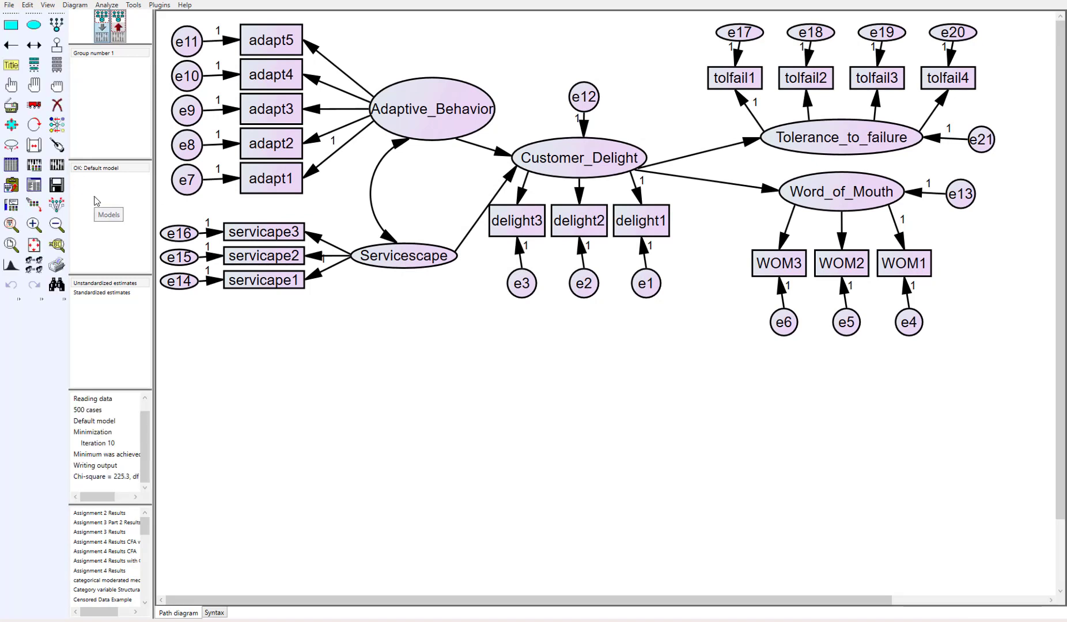
{"action": "left_click", "coordinate": [34, 186]}
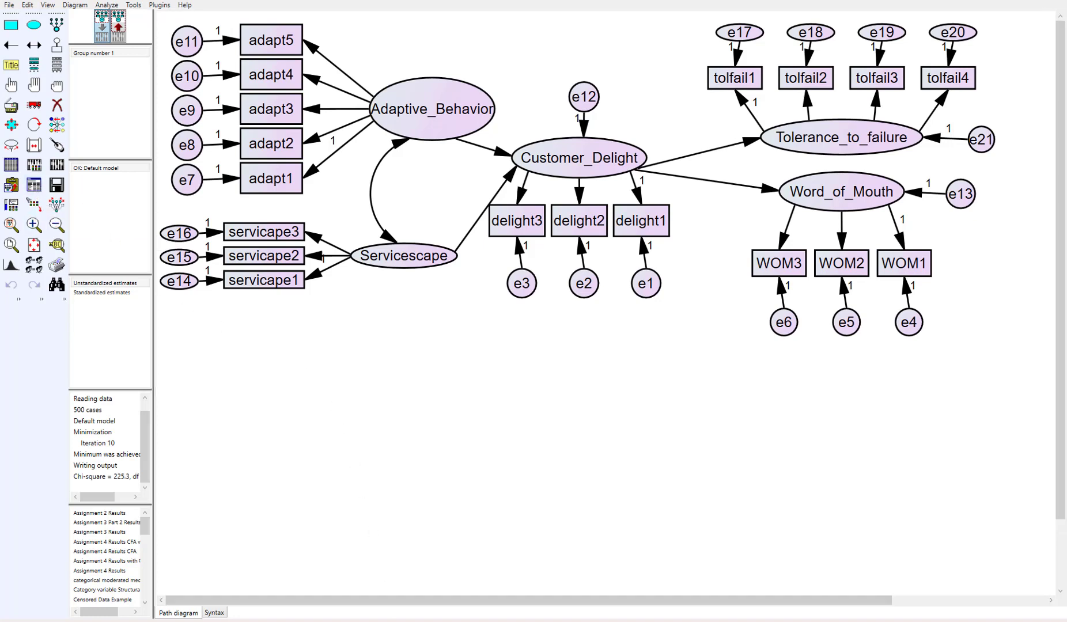
{"action": "left_click", "coordinate": [406, 579]}
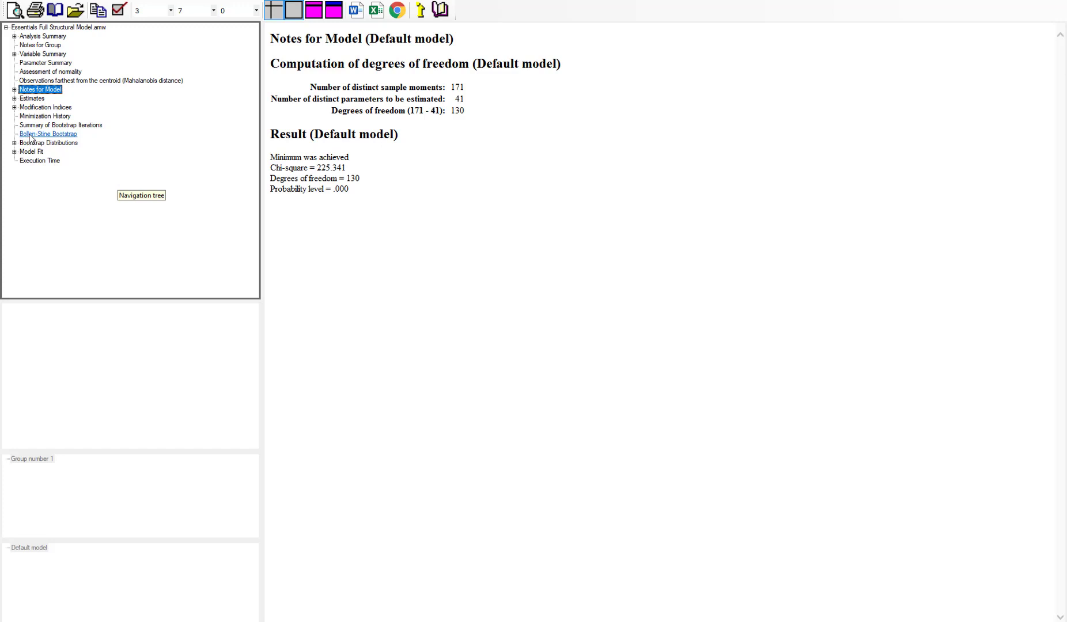
Step: Display the Bollen-Stine results: better fit in 4300 samples, worse in 700, p = .140
{"action": "left_click", "coordinate": [64, 135]}
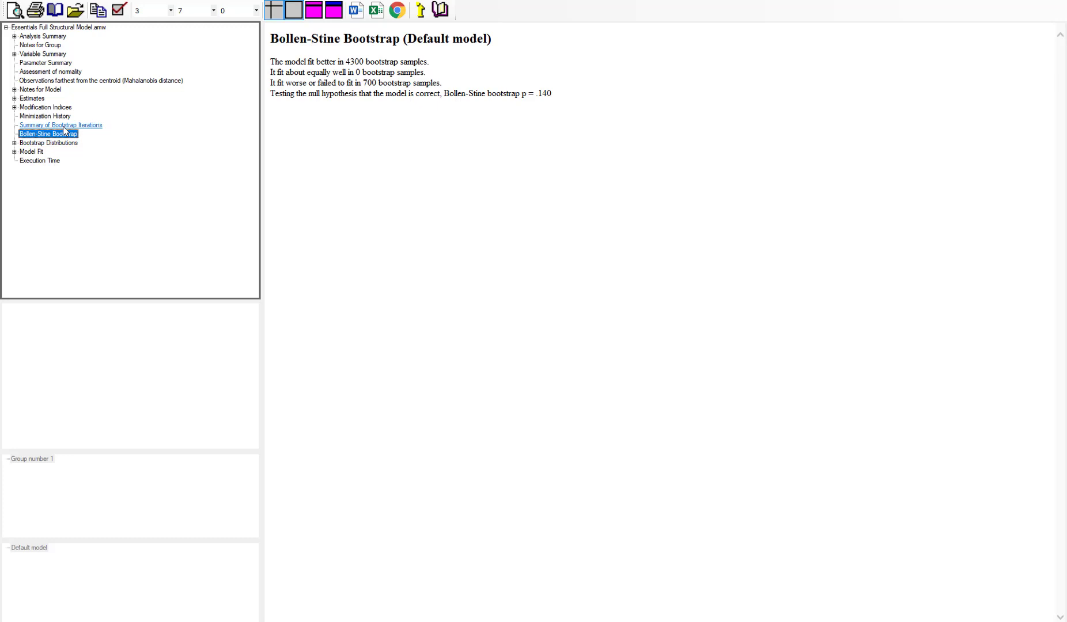
Step: Browse the bootstrap iteration summary and fit tables, ending on the ML discrepancy histogram (mean 188.040)
{"action": "left_click", "coordinate": [87, 126]}
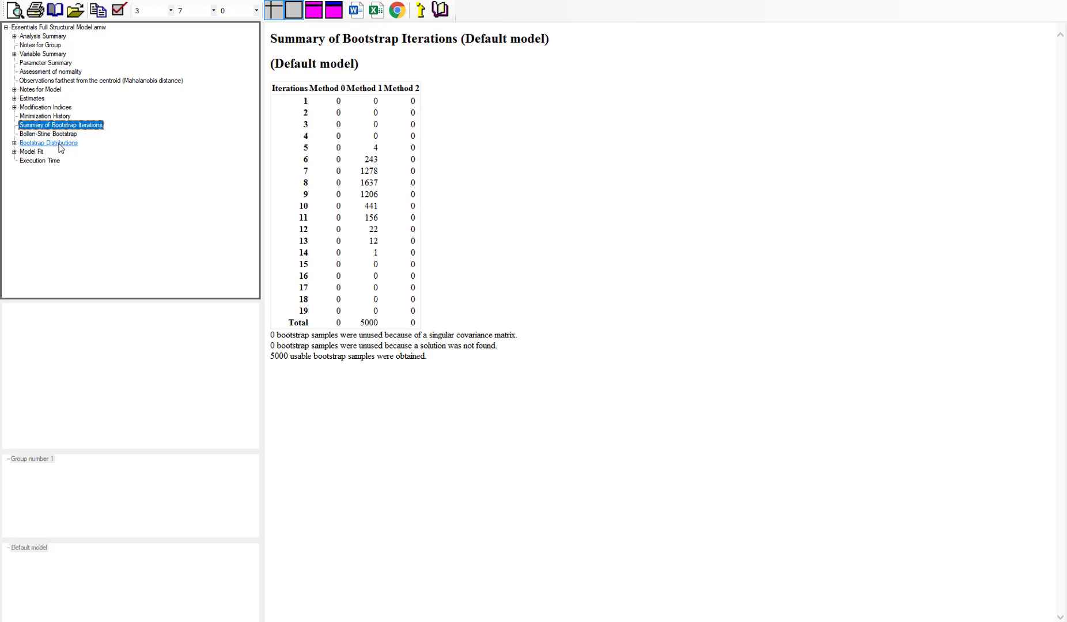
{"action": "left_click", "coordinate": [59, 144]}
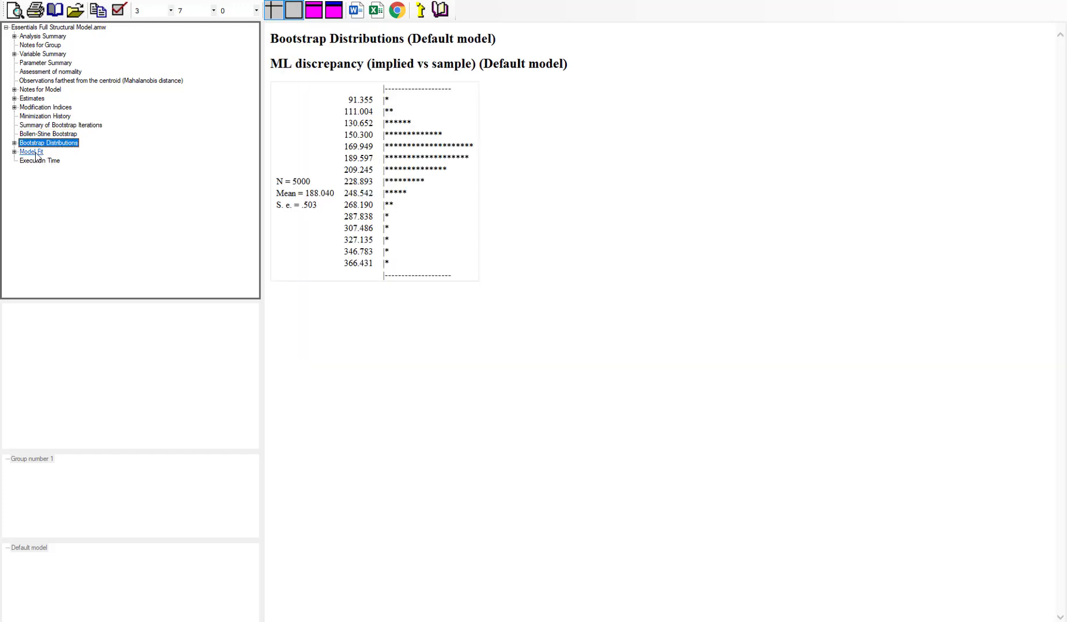
{"action": "left_click", "coordinate": [32, 152]}
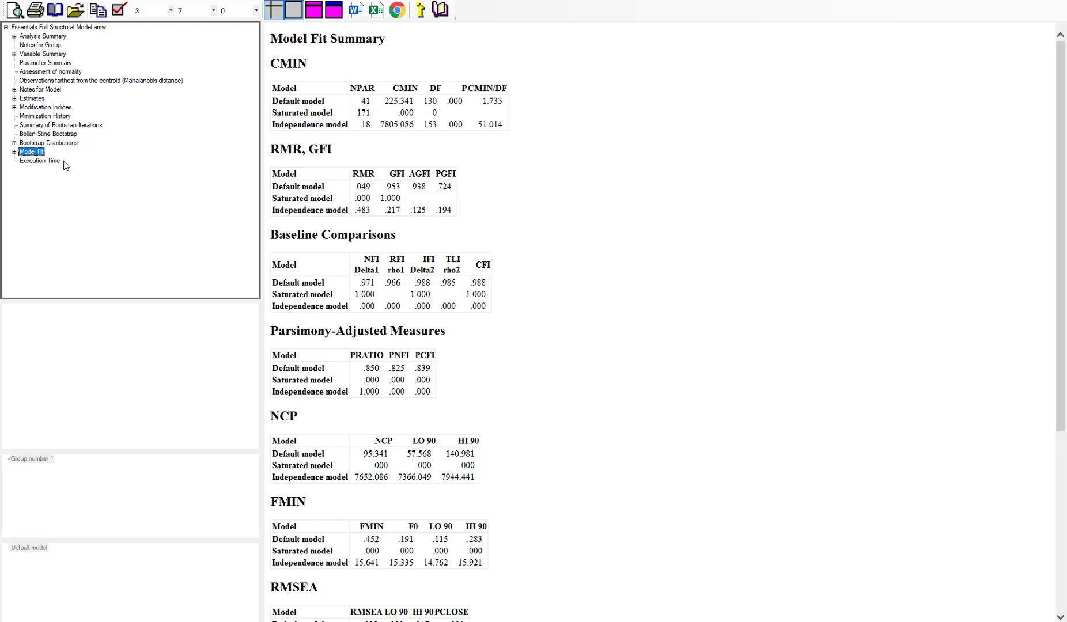
{"action": "left_click", "coordinate": [50, 144]}
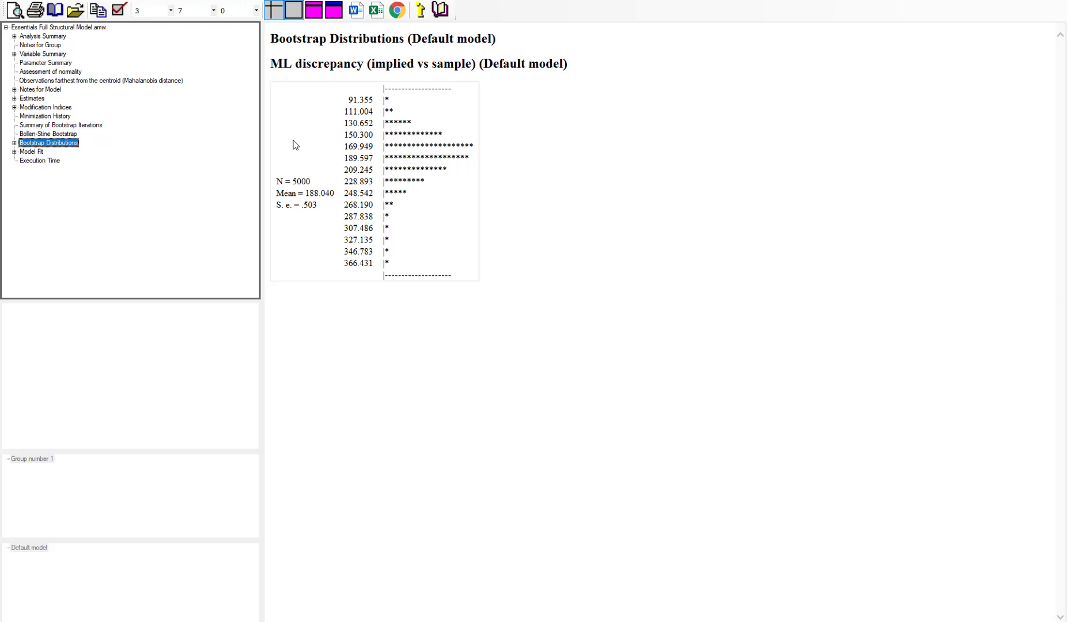
Step: Close the Amos Output window with the bootstrap results to get back to the structural model's path diagram
{"action": "left_click", "coordinate": [1001, 1]}
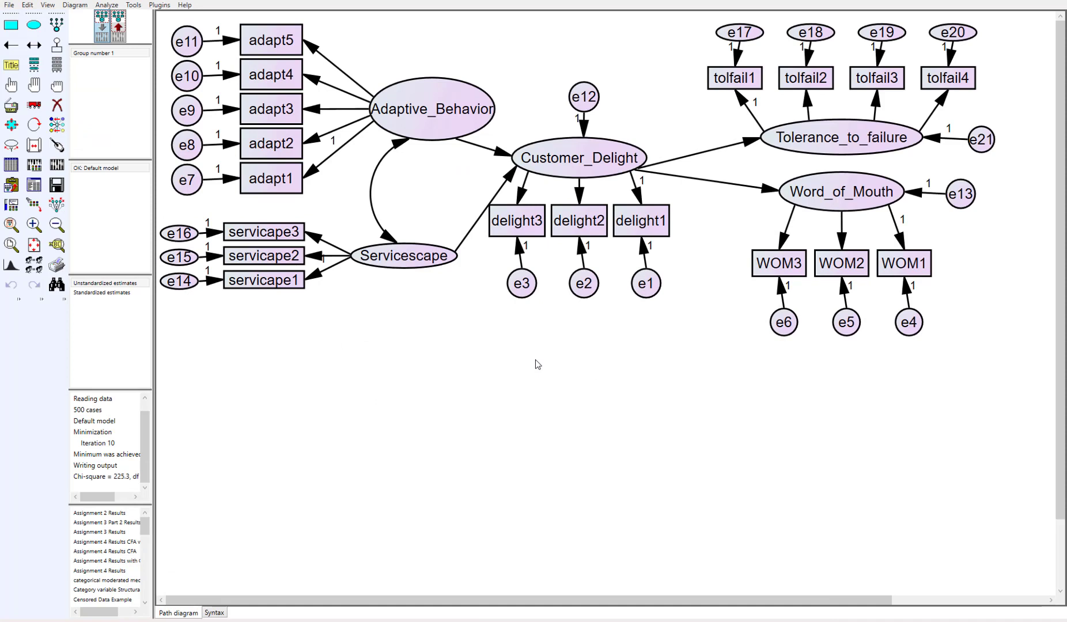